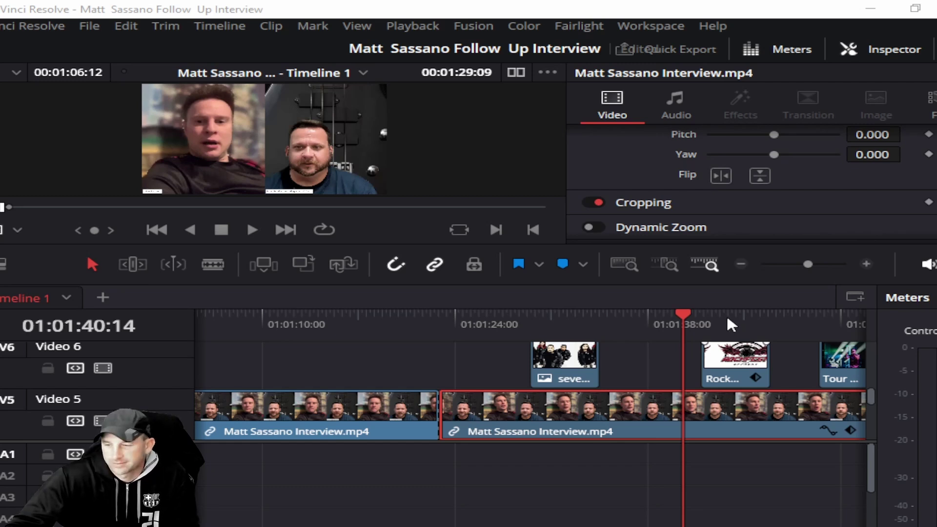
Step: Park the playhead at 01:01:43:22, where the RockFest logo overlays the interview
click(732, 322)
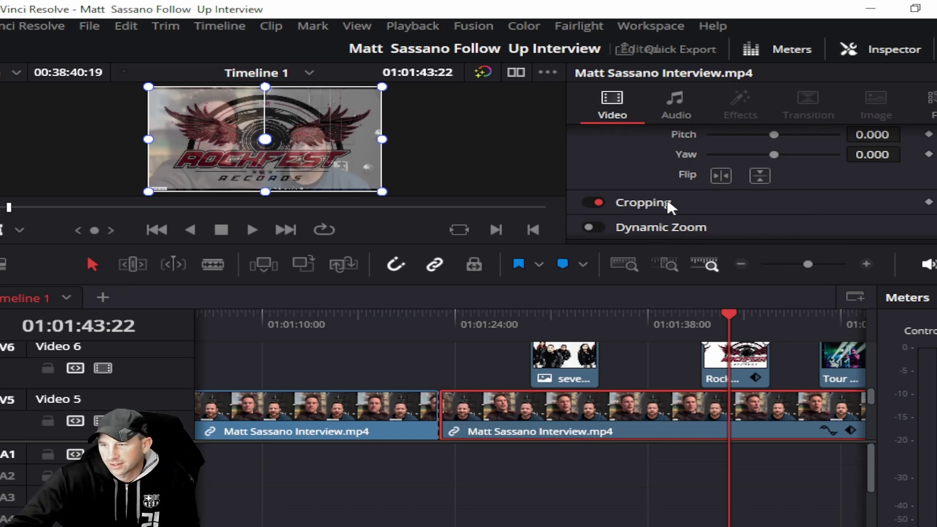
scroll(667, 197, up, 2)
scroll(681, 174, up, 2)
scroll(682, 169, down, 3)
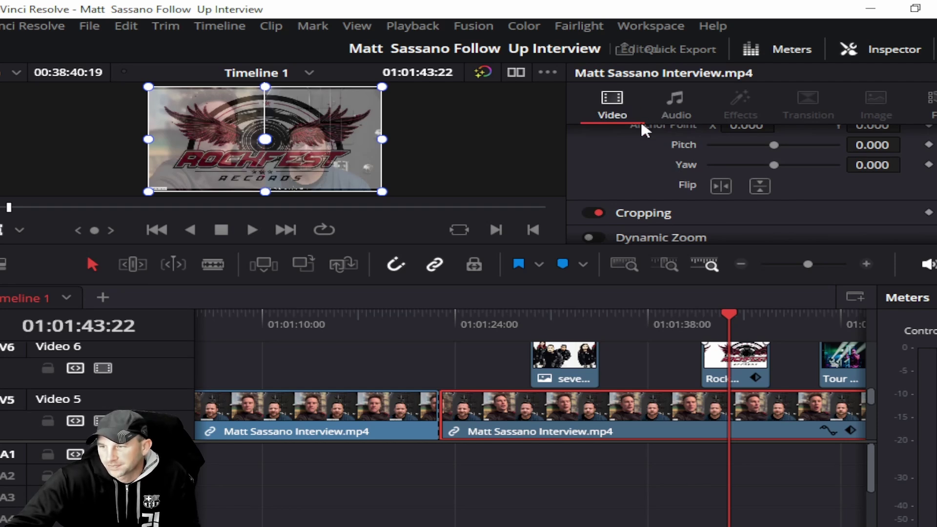
scroll(675, 168, up, 1)
scroll(672, 167, up, 1)
scroll(669, 167, down, 3)
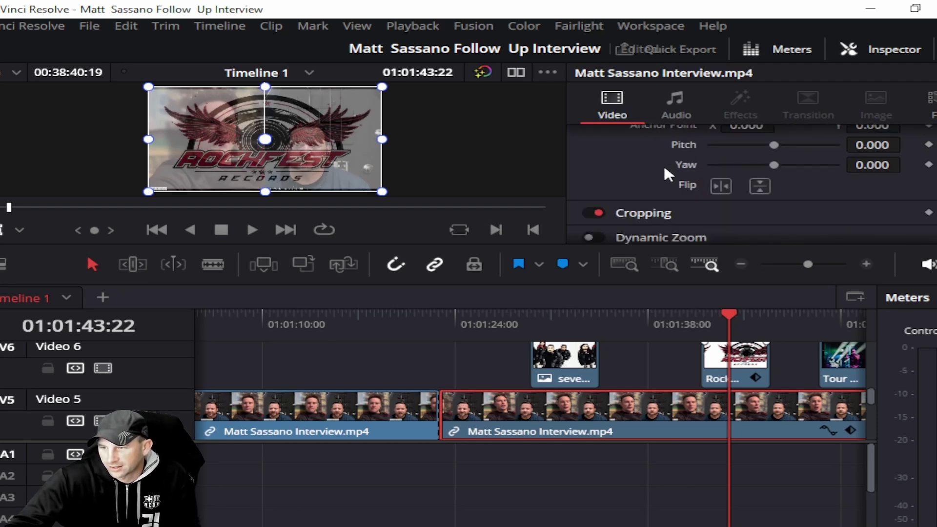
scroll(664, 165, down, 1)
scroll(666, 171, down, 2)
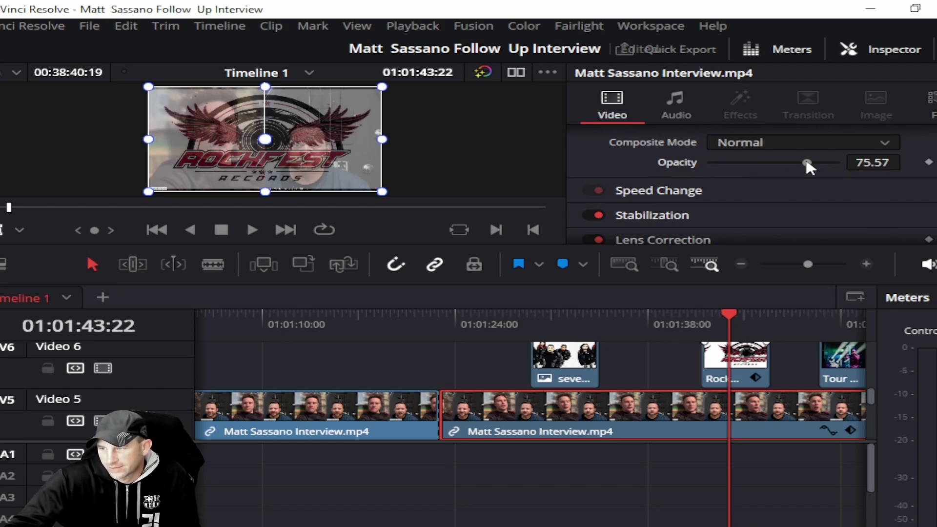
Step: Test several opacity values on the interview clip, finally lowering it to about 39
mouse_move(808, 163)
mouse_down()
mouse_move(715, 168)
mouse_move(774, 163)
mouse_up()
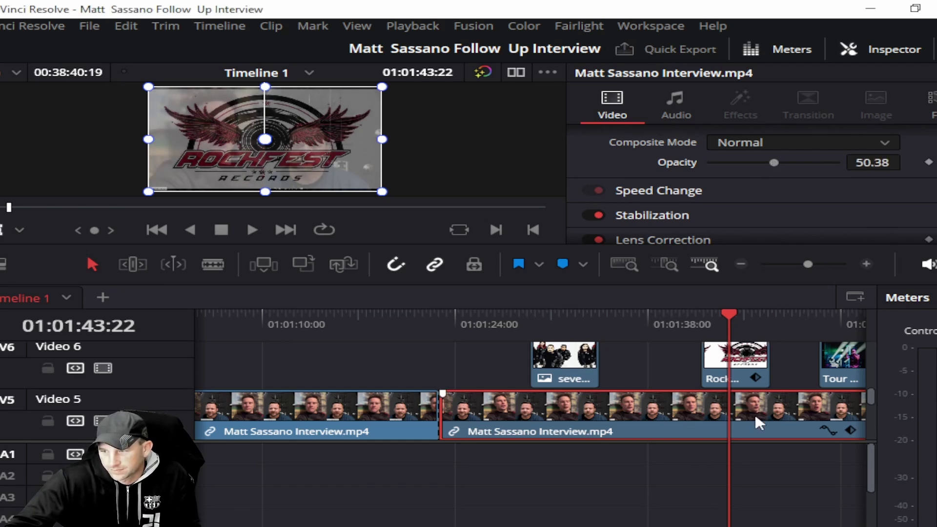
drag(772, 162, 824, 160)
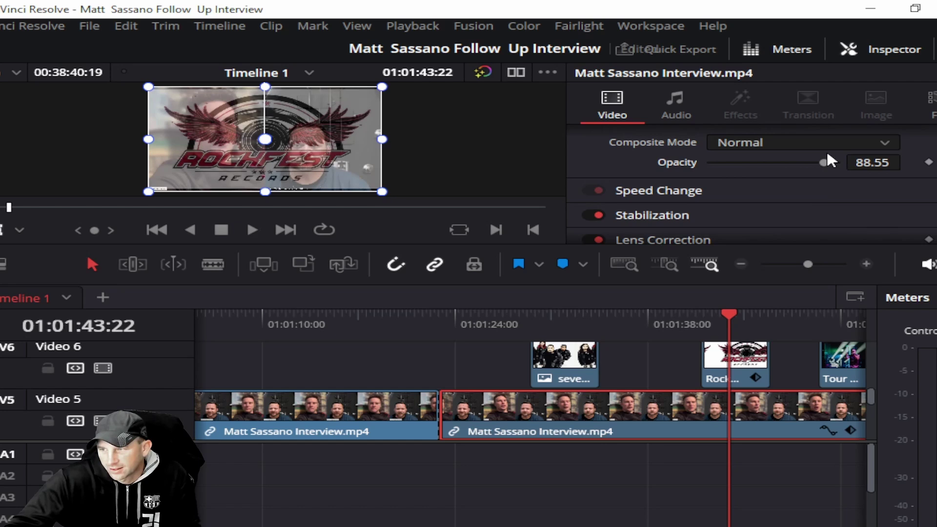
drag(827, 163, 777, 176)
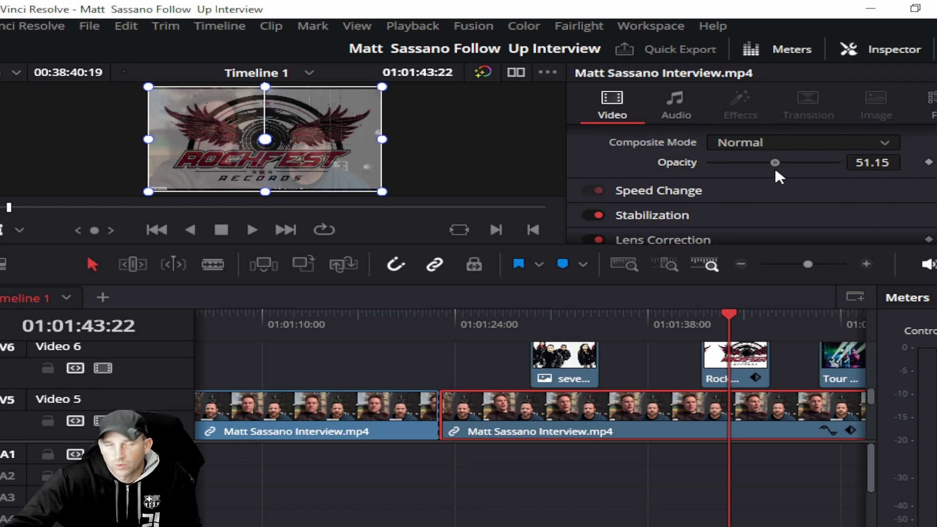
drag(775, 169, 748, 163)
Step: Open the RockFest logo clip from V6 on its own and set its opacity to 41.22
click(735, 354)
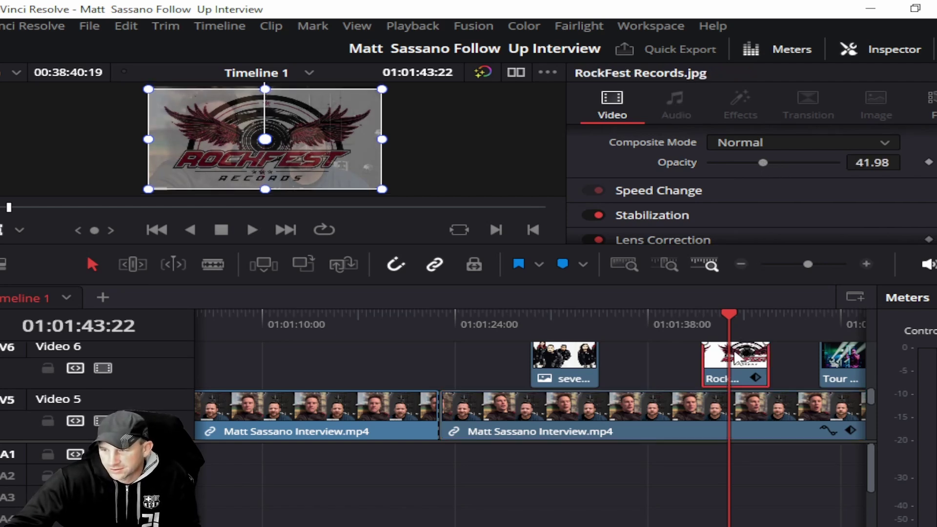
double_click(735, 354)
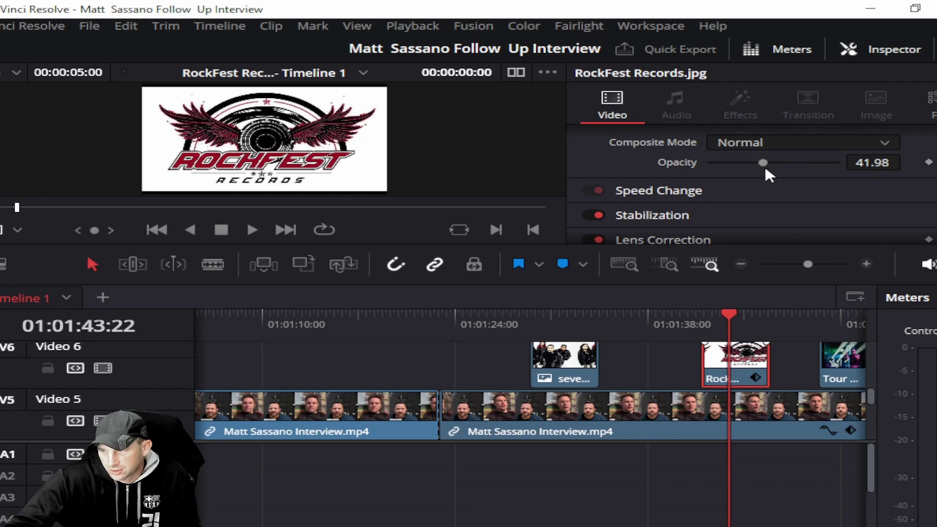
drag(761, 158, 762, 162)
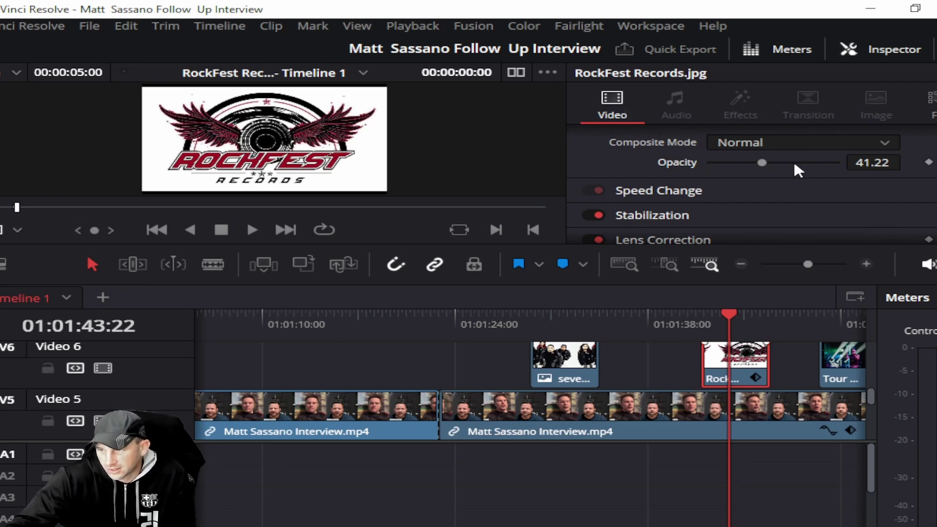
scroll(761, 179, up, 2)
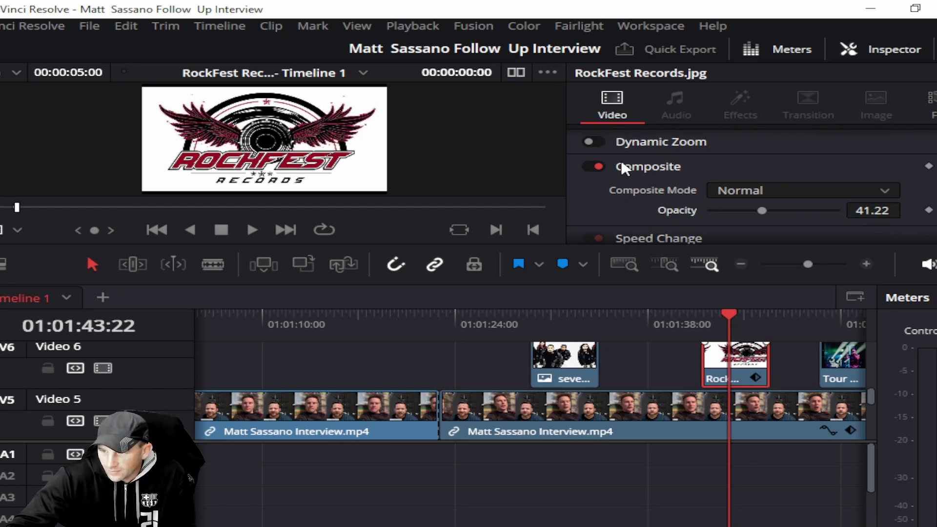
scroll(776, 203, down, 2)
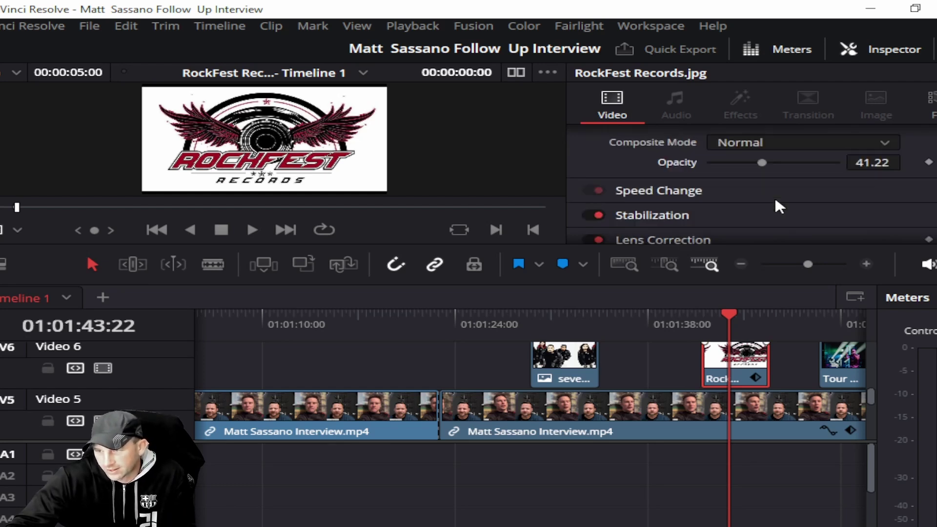
click(778, 144)
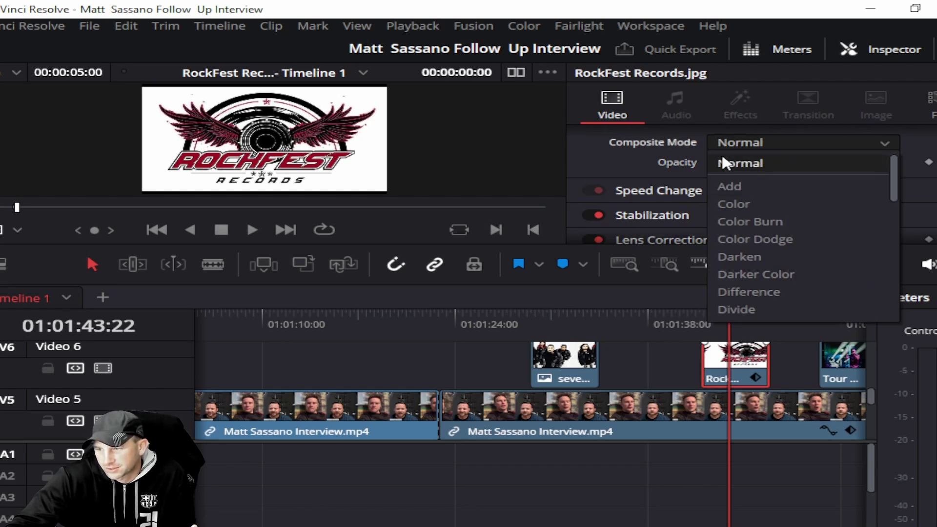
click(662, 177)
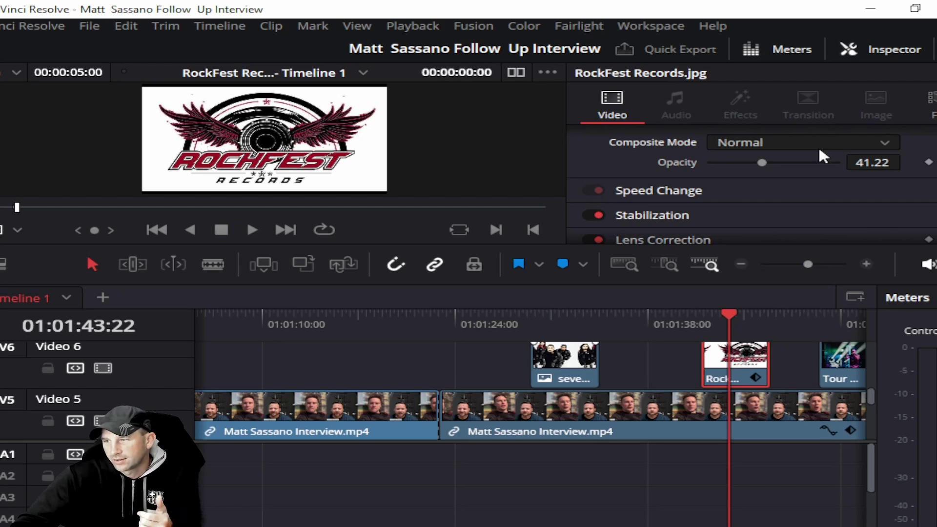
Step: Drop the logo clip's opacity to 10.69, then raise it to 45.80
drag(738, 161, 726, 162)
click(721, 162)
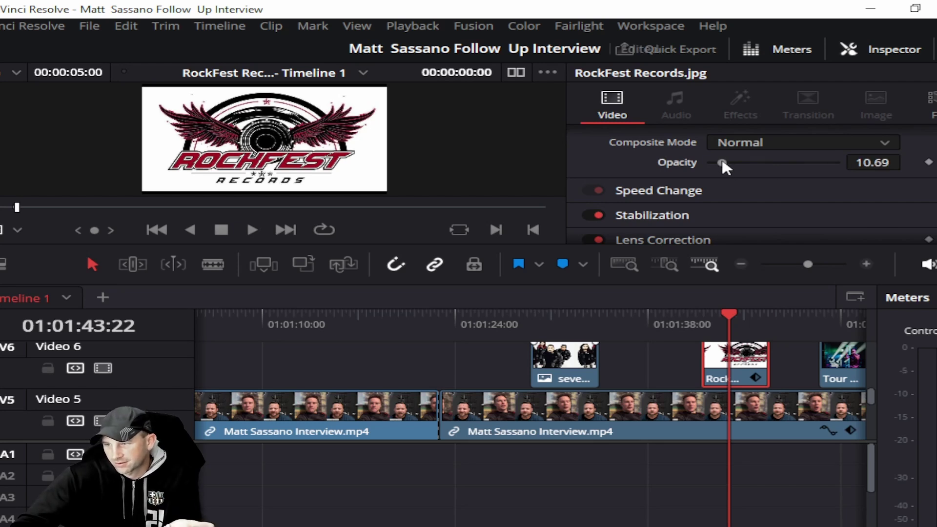
click(766, 162)
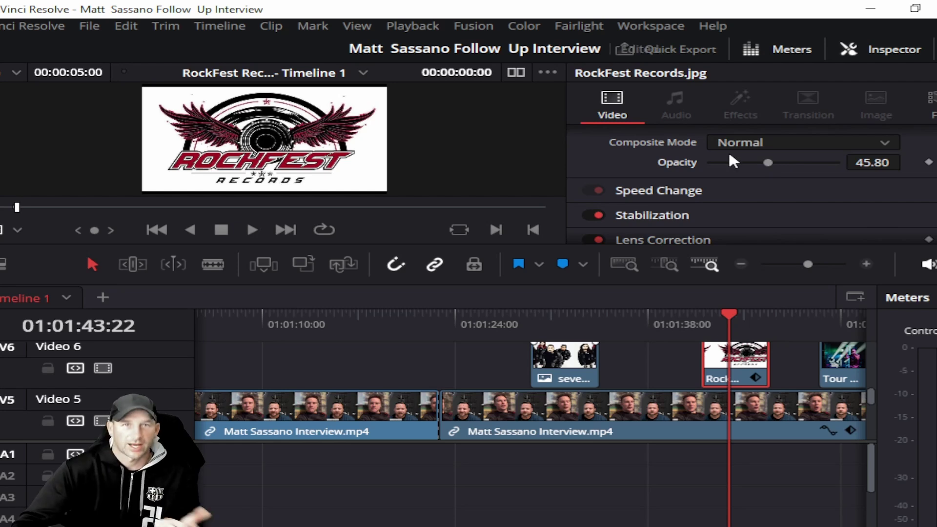